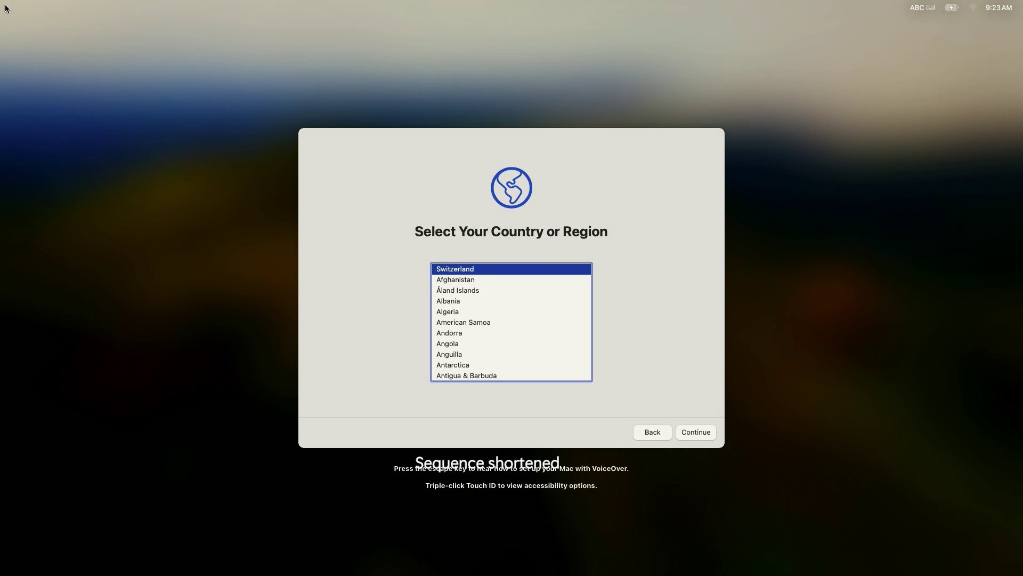
Step: Customize regional settings: remove Italian and Swiss German, keeping Swiss French as the input source
click(695, 436)
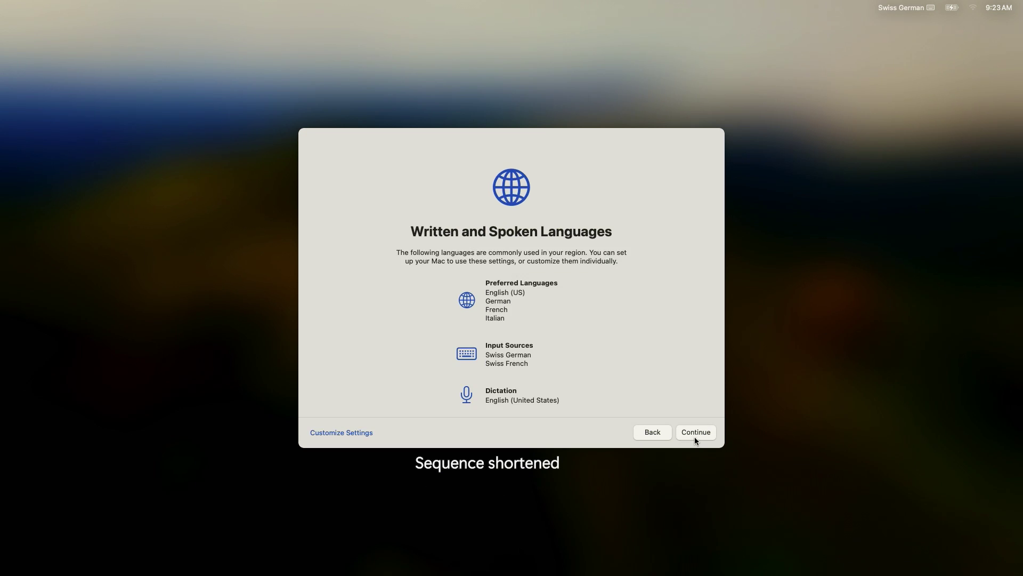
click(349, 432)
click(472, 279)
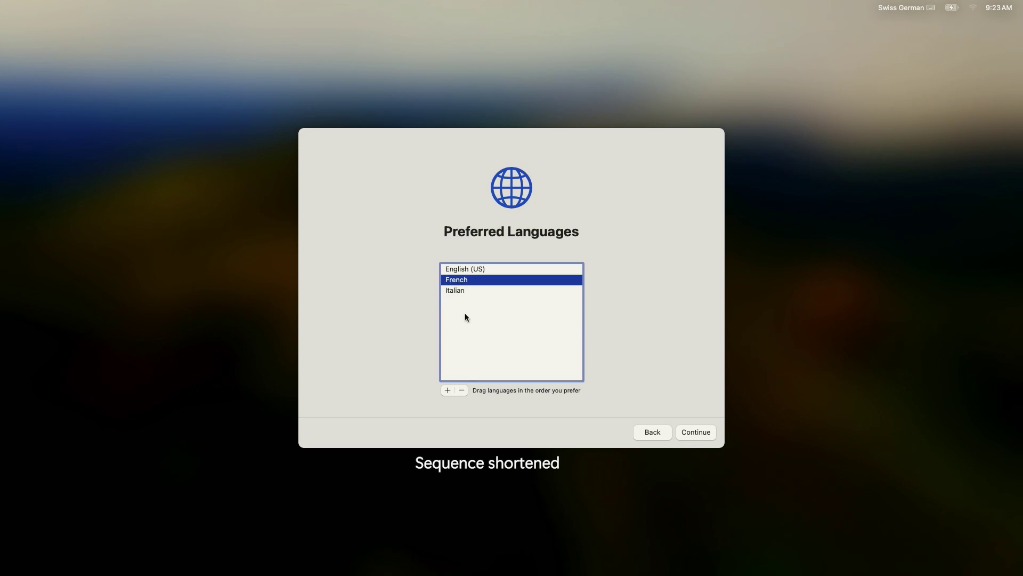
click(463, 290)
click(462, 391)
click(696, 432)
click(518, 280)
click(462, 390)
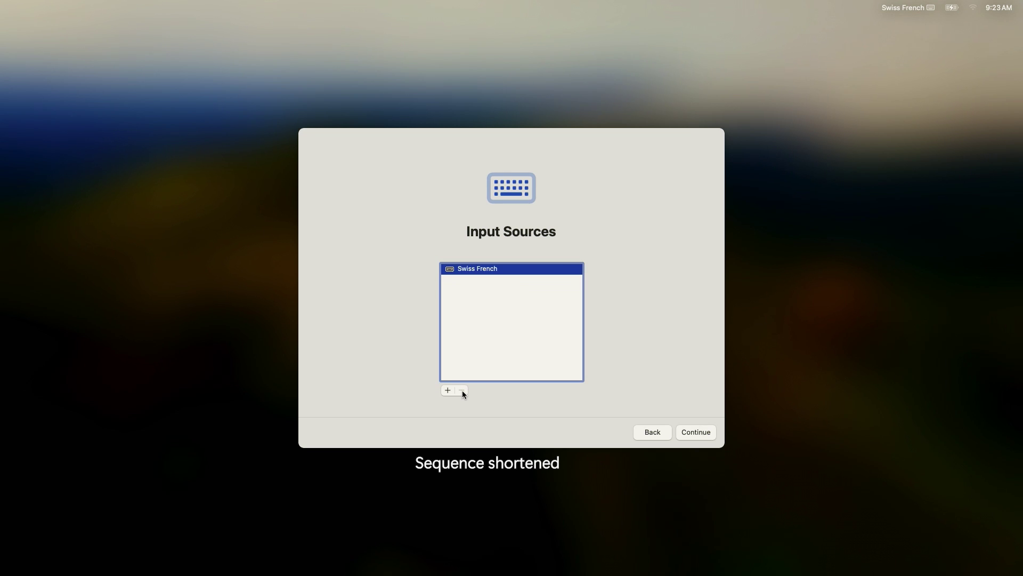
click(695, 432)
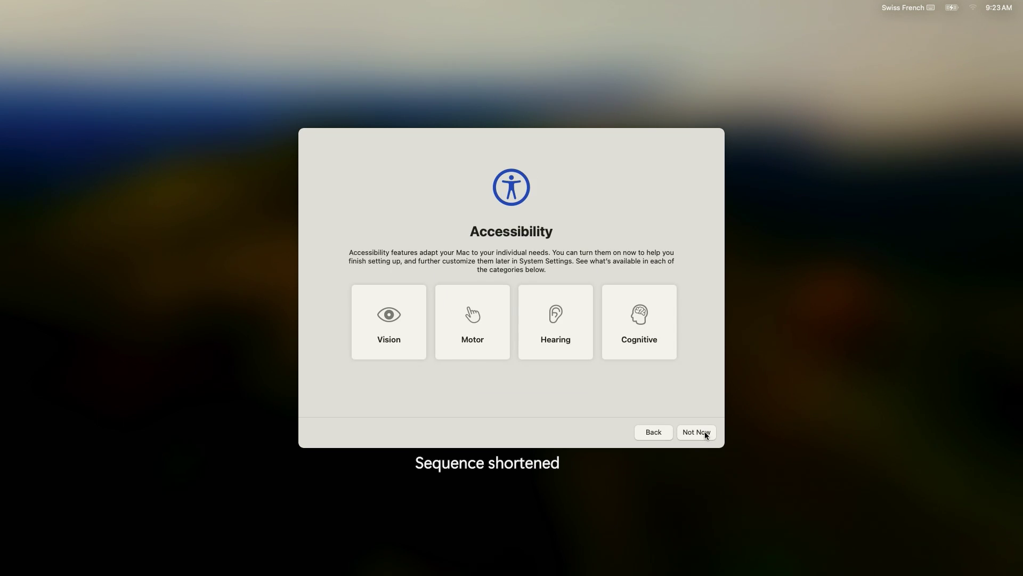
Step: Skip Accessibility, join the NaWork Wi-Fi with its password, and choose Enroll
click(704, 432)
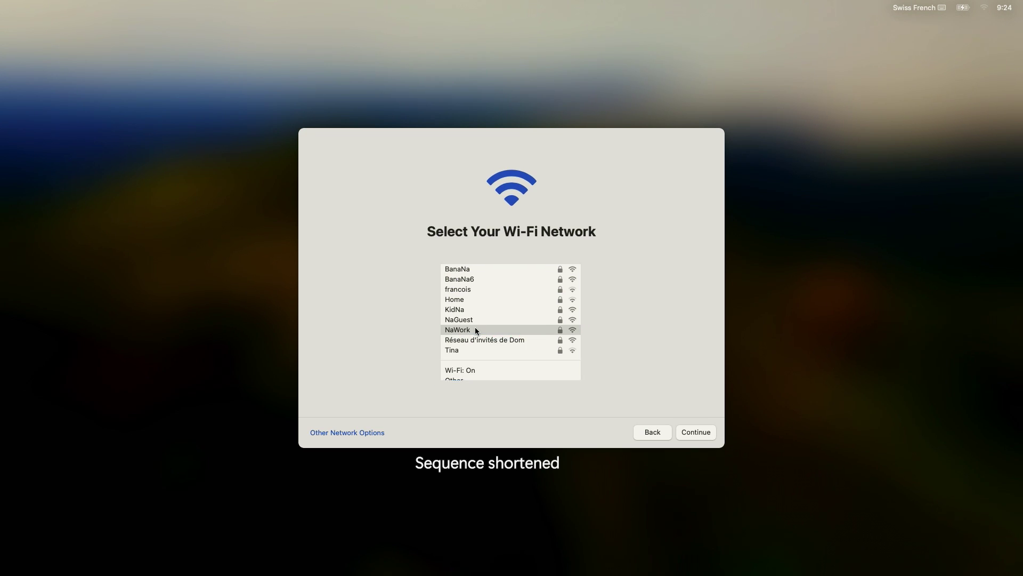
text(xxxxxxxxx)
key(Return)
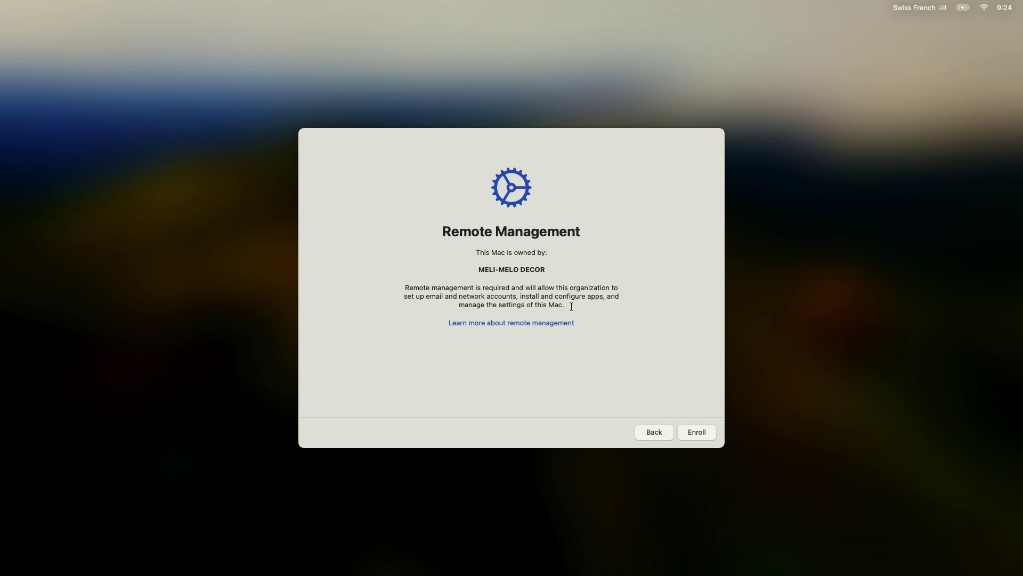
click(688, 430)
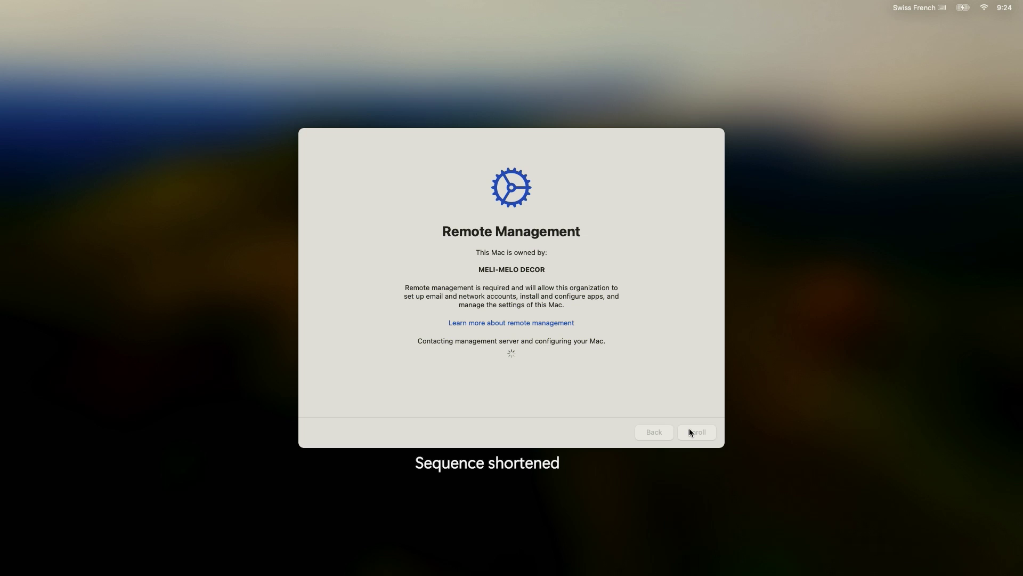
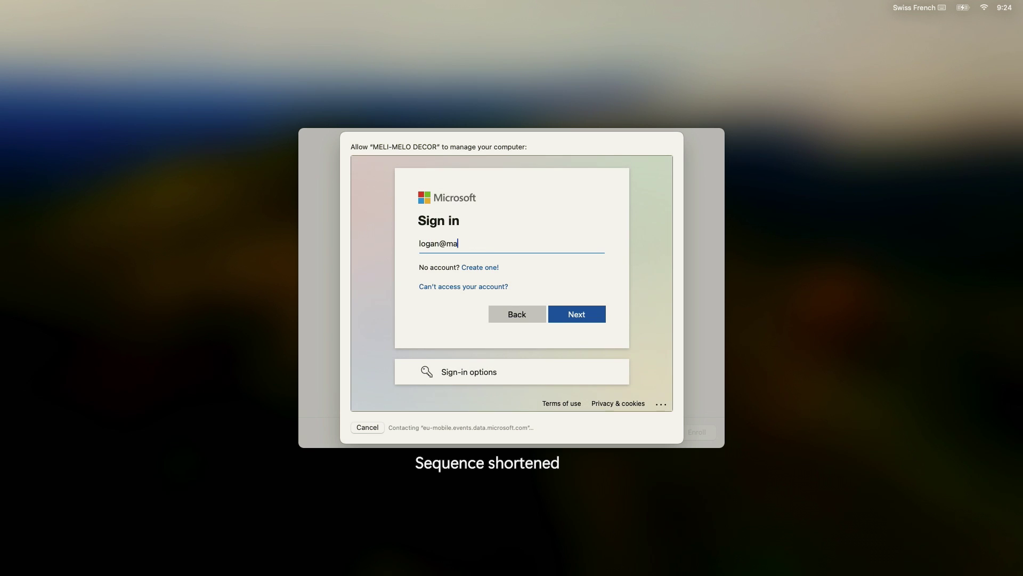
Step: Submit the work email in the Microsoft sign-in sheet to start enrollment
key(Return)
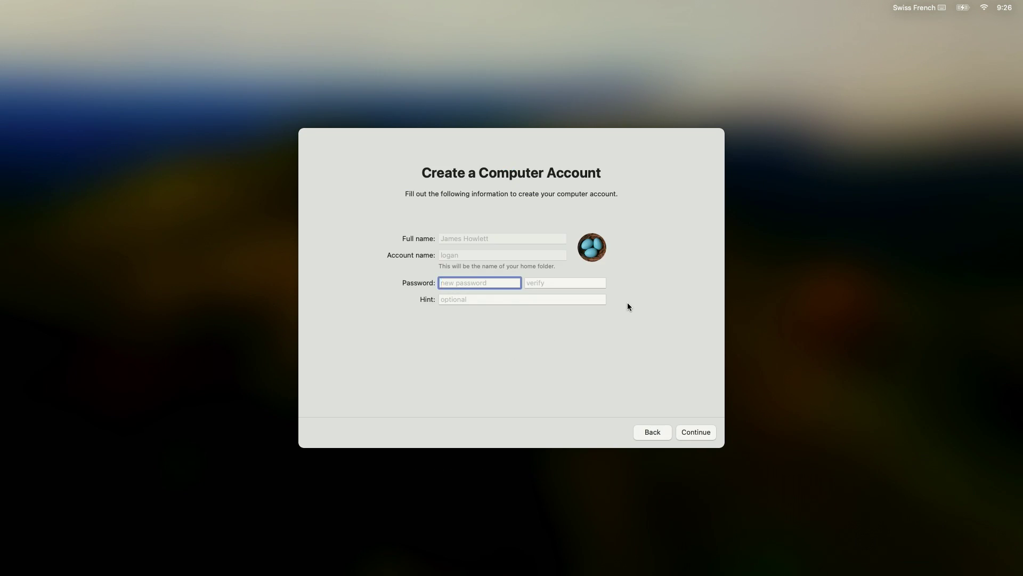
text(••••••••••)
Step: Enter and verify the password for the prefilled account, then submit the form
key(Tab)
text(•••••••)
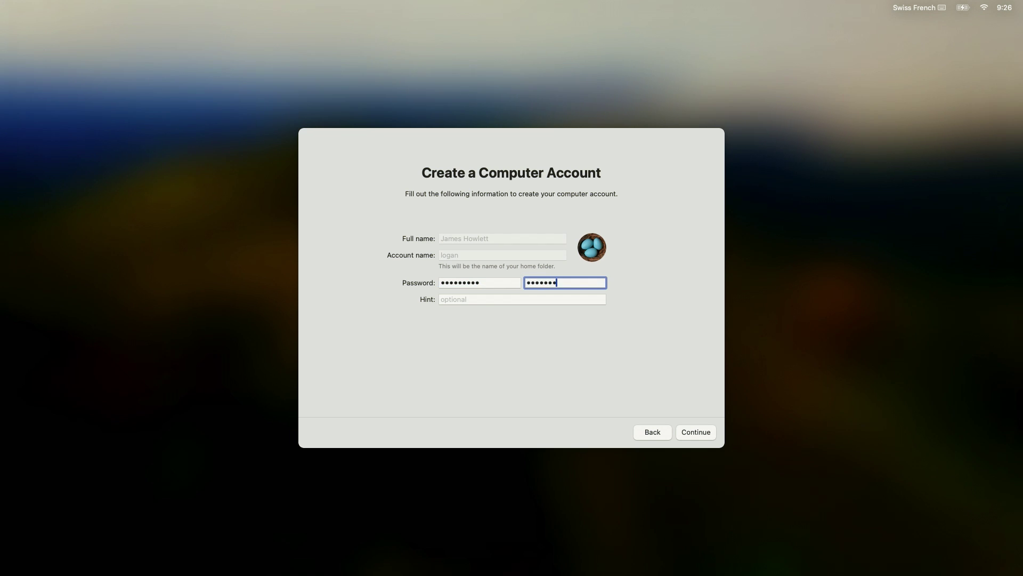
text(••)
key(Tab)
key(Return)
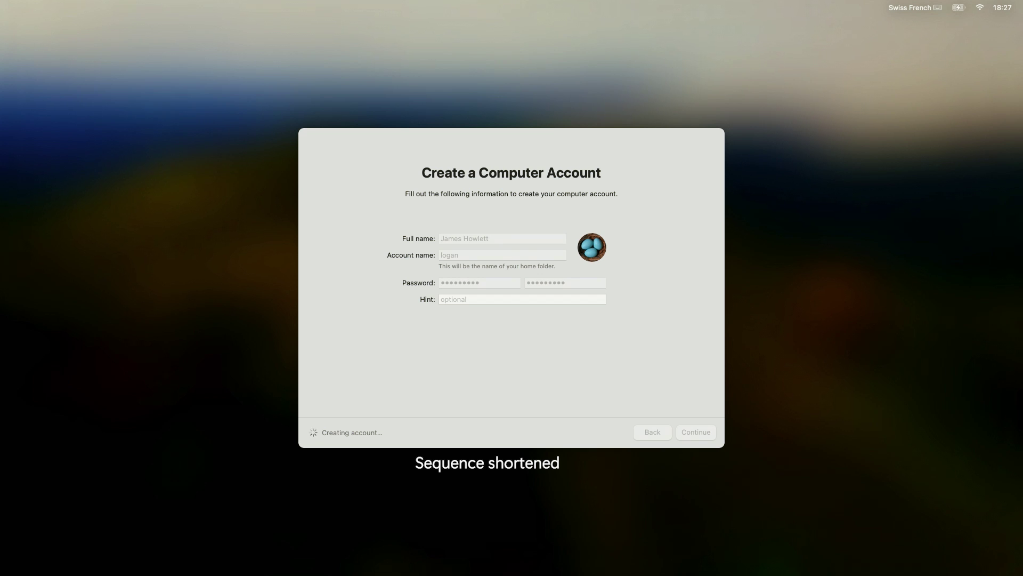
Step: Enable Location Services, pass FileVault and Touch ID, and register for SSO with the Mac password
click(476, 290)
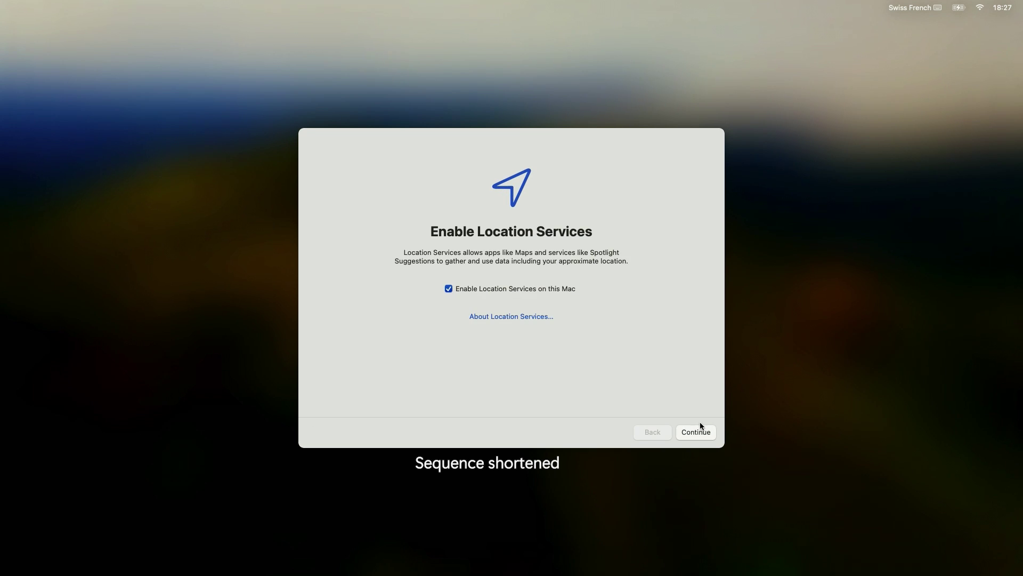
click(697, 431)
click(697, 431)
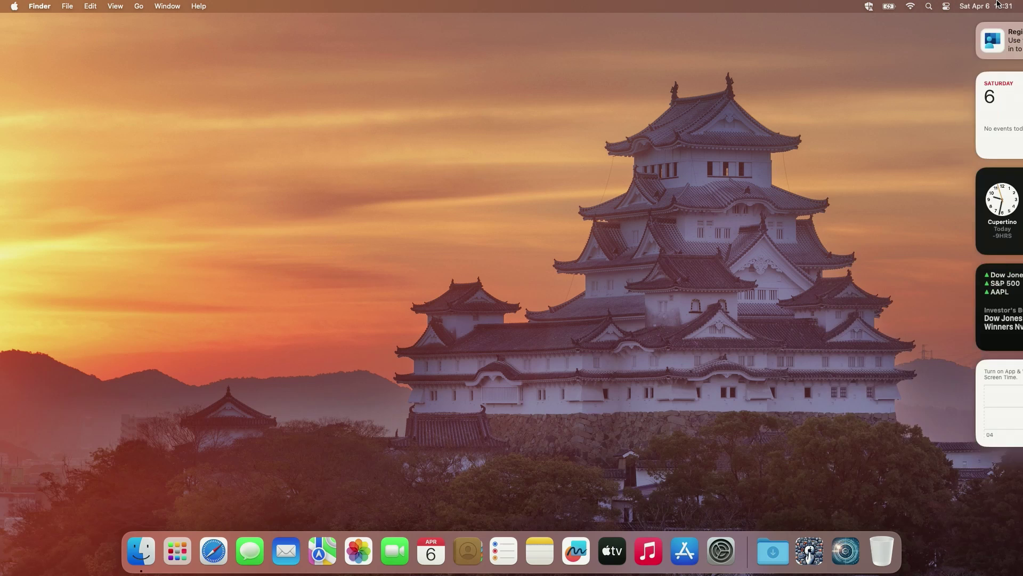
mouse_move(922, 40)
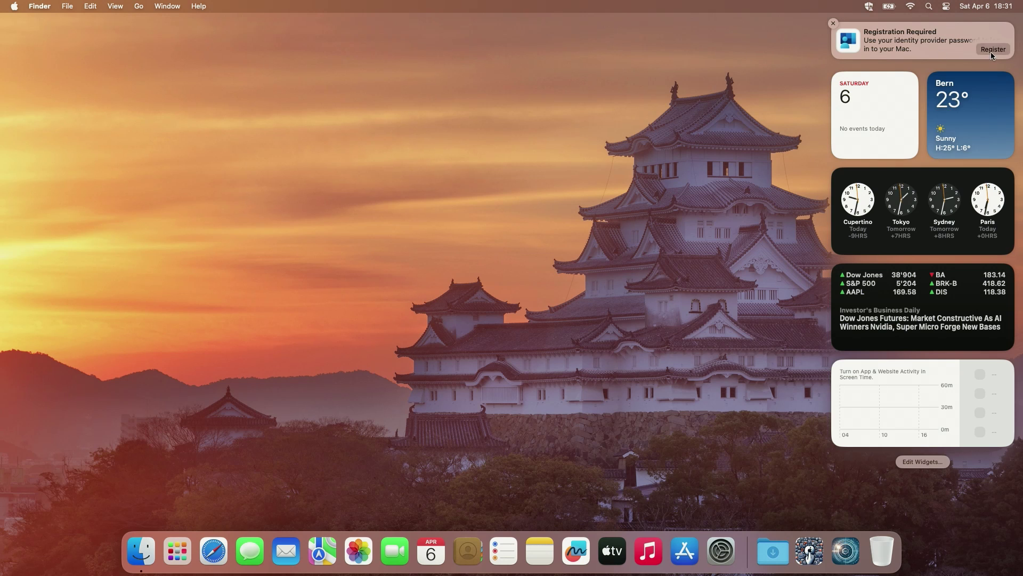
click(992, 49)
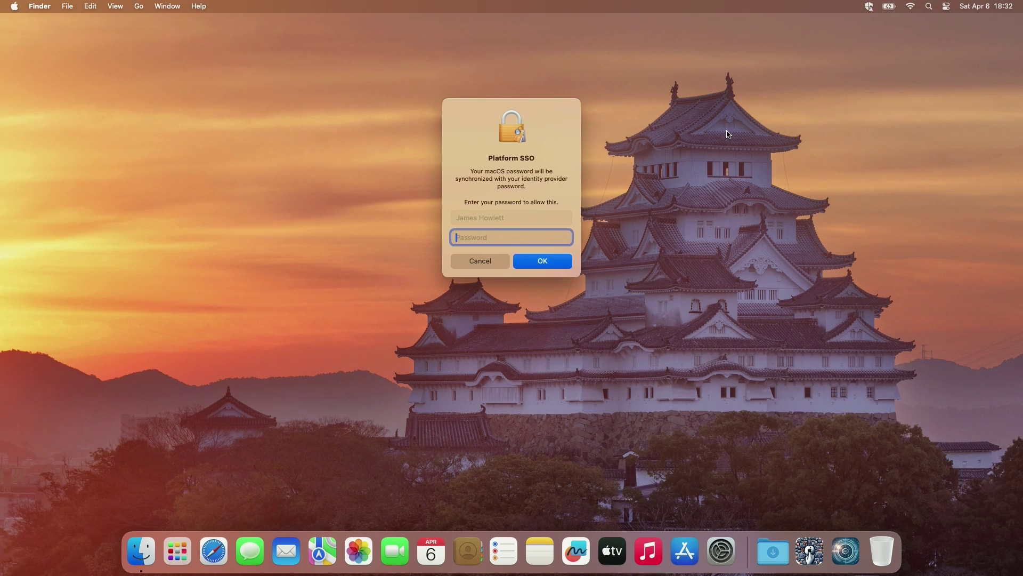
text(••••••••)
key(Return)
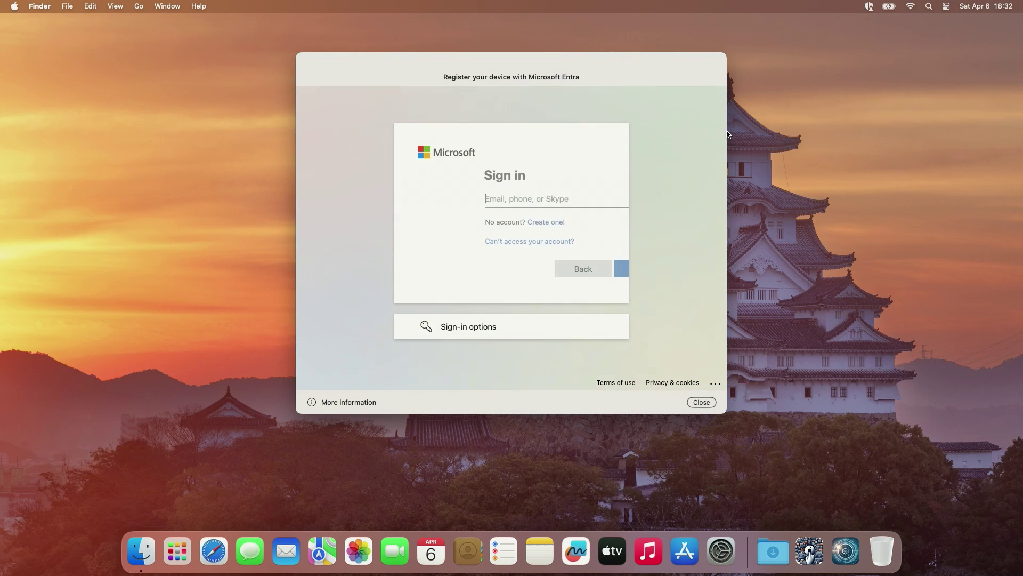
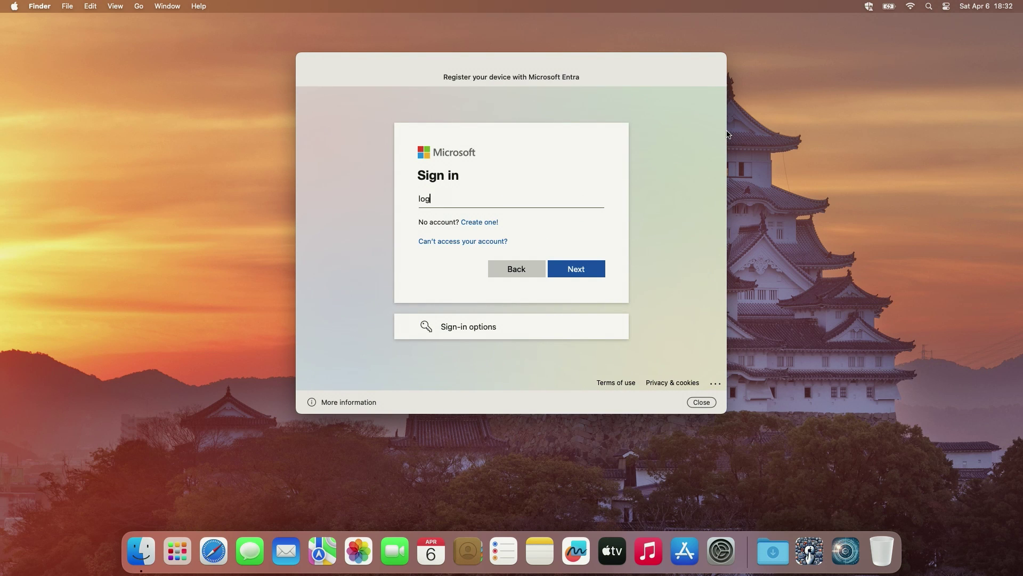
Step: Register the Mac in Microsoft Entra with the work email and password, then launch Outlook
key(Return)
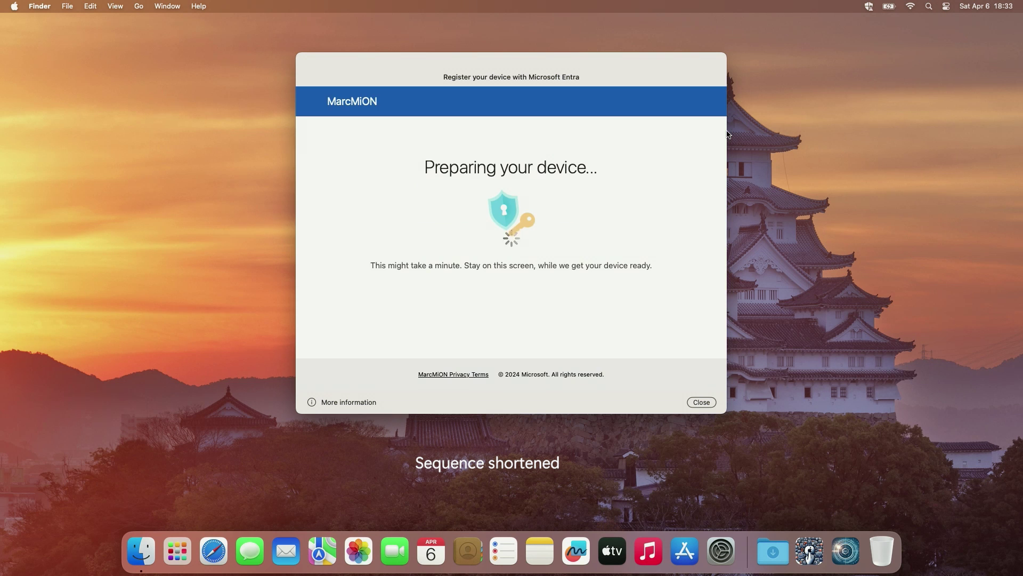
text(*************)
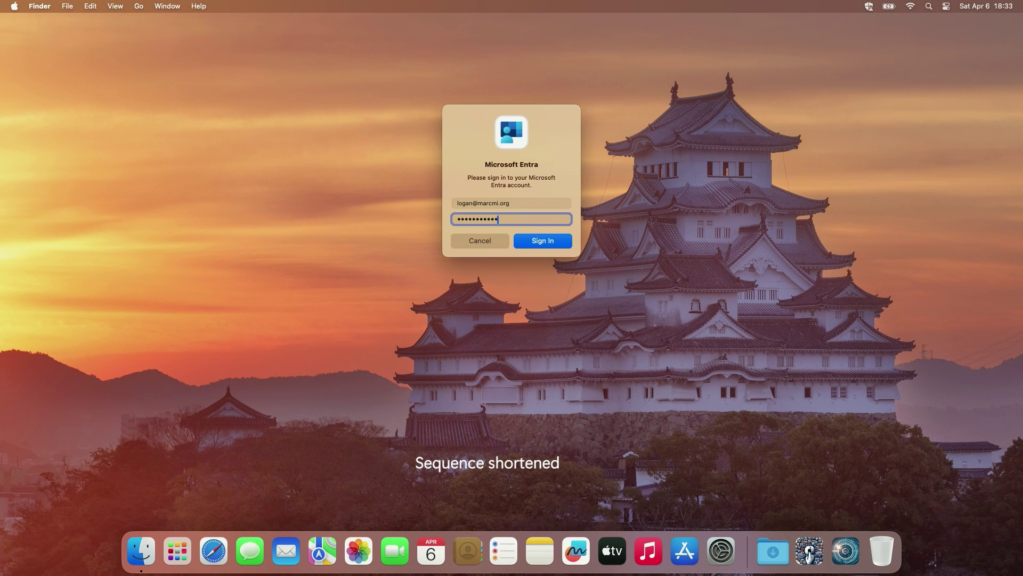
key(Return)
click(176, 550)
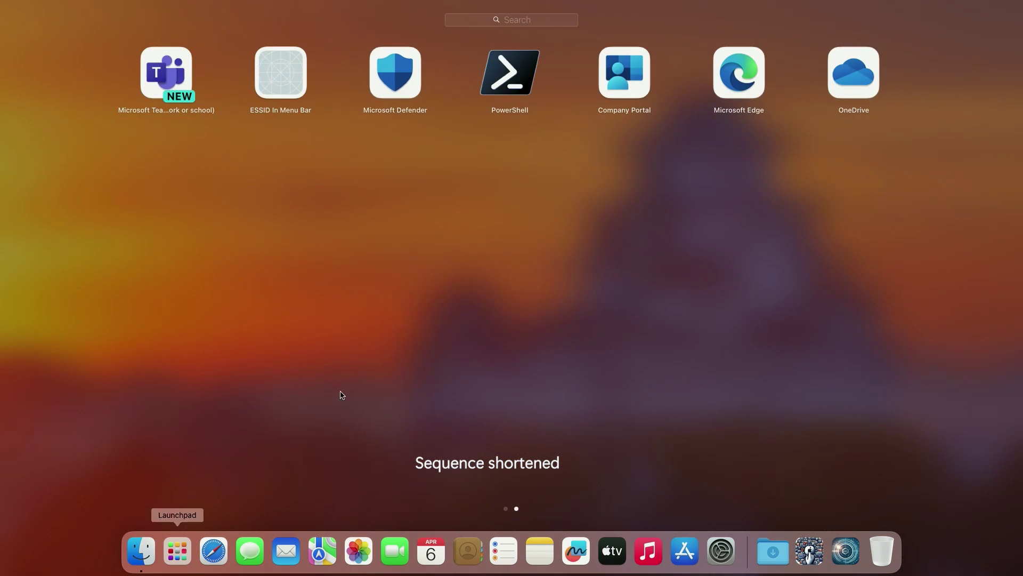
scroll(528, 184, up, 1)
click(502, 422)
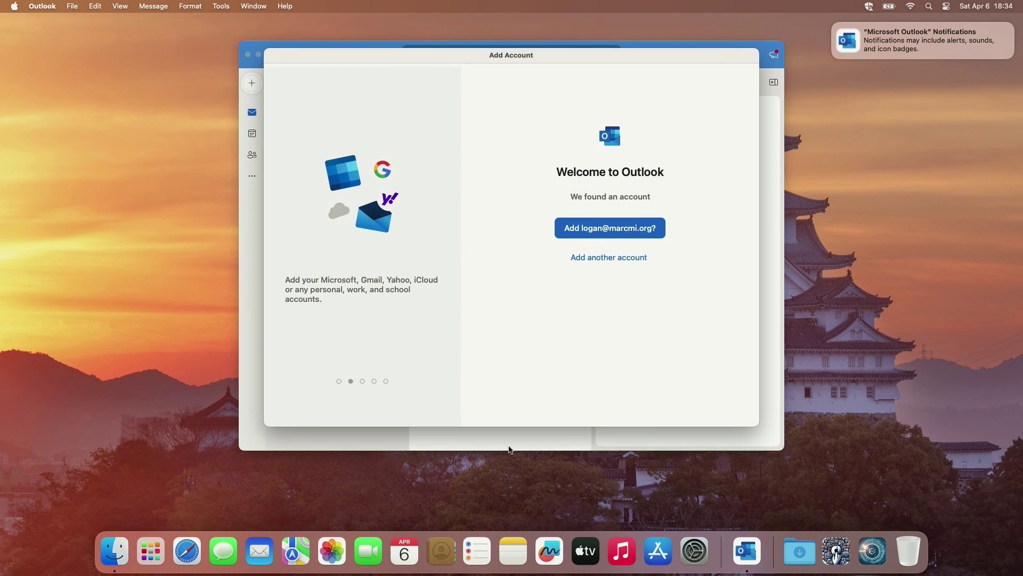
Step: Add the work account that Outlook detected in the Add Account sheet
key(Return)
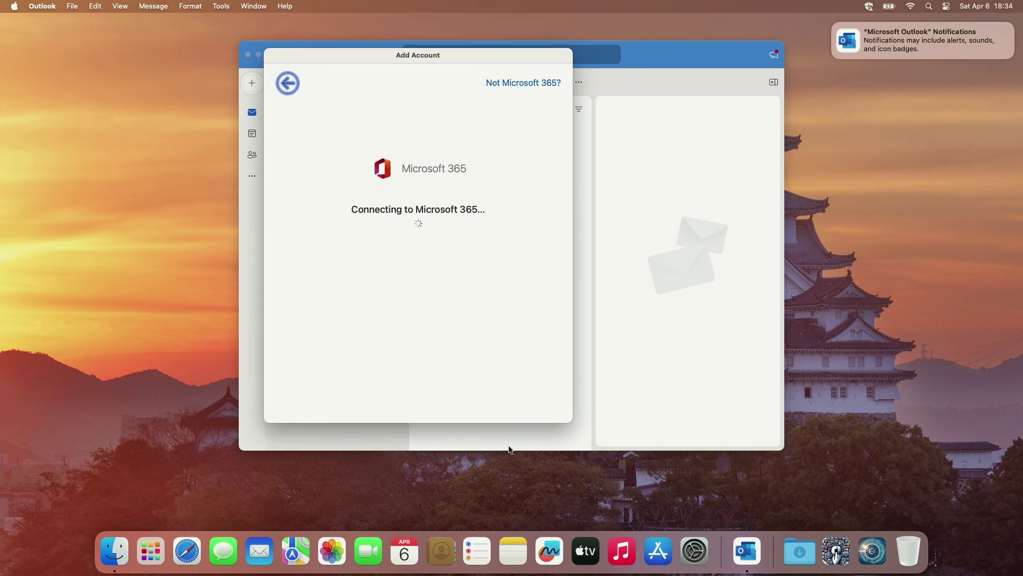